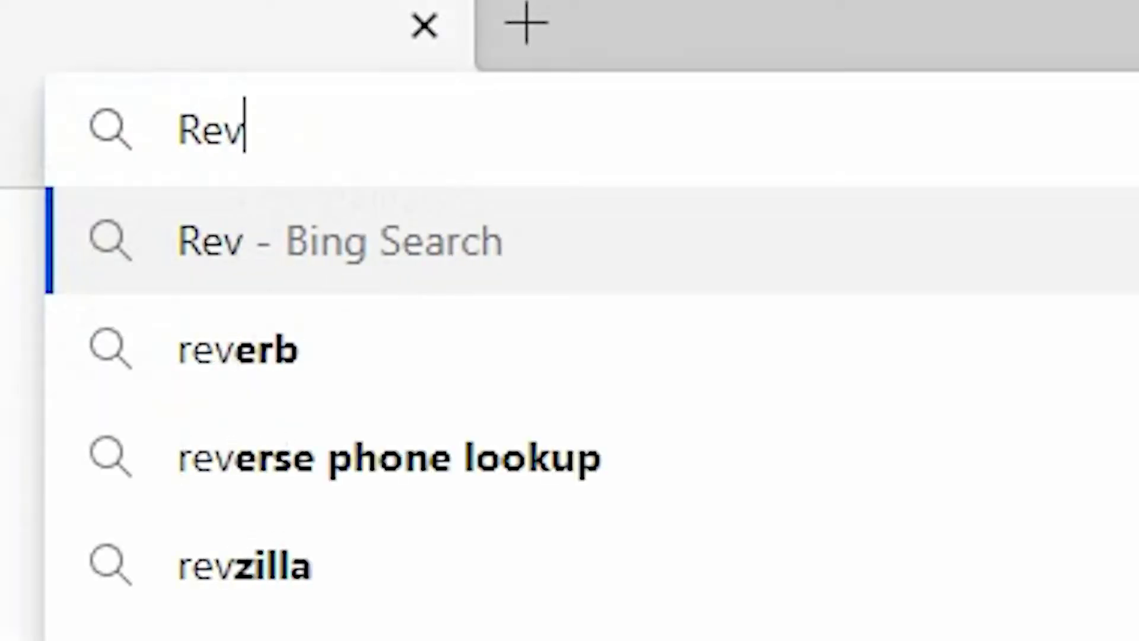
# Step: Enter the Review Courses site address (ReviewOnlineCourse) in Edge's address bar
pyautogui.write('ineCourse.c')
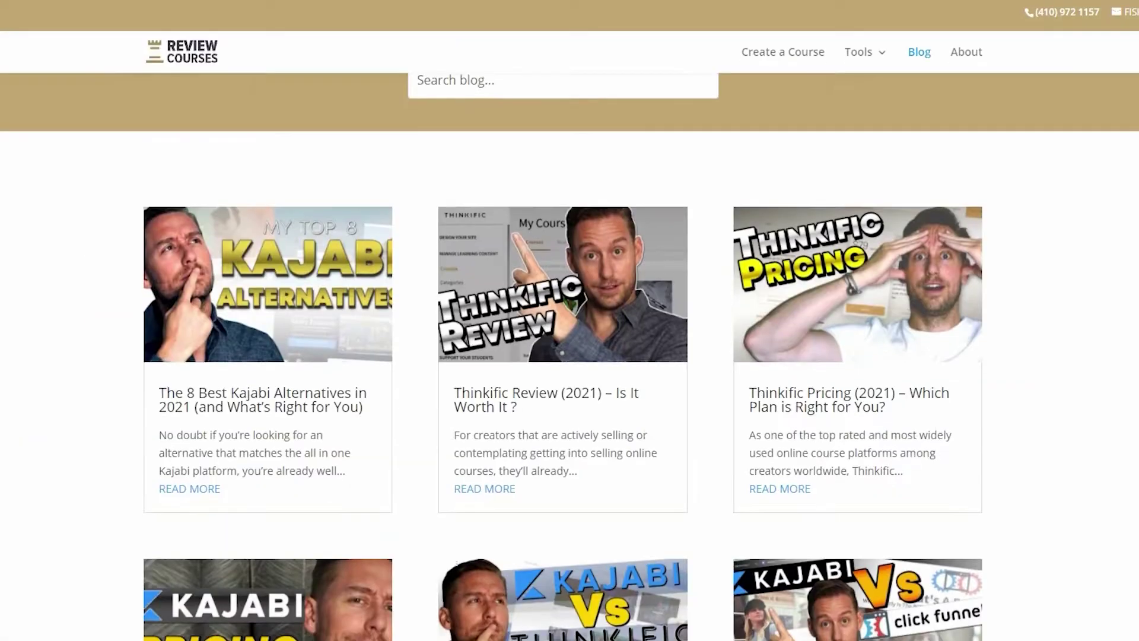
# Step: Scroll through the article's Kajabi pricing comparison with Thinkific and Teachable plans
pyautogui.scroll(-1, 569, 356)
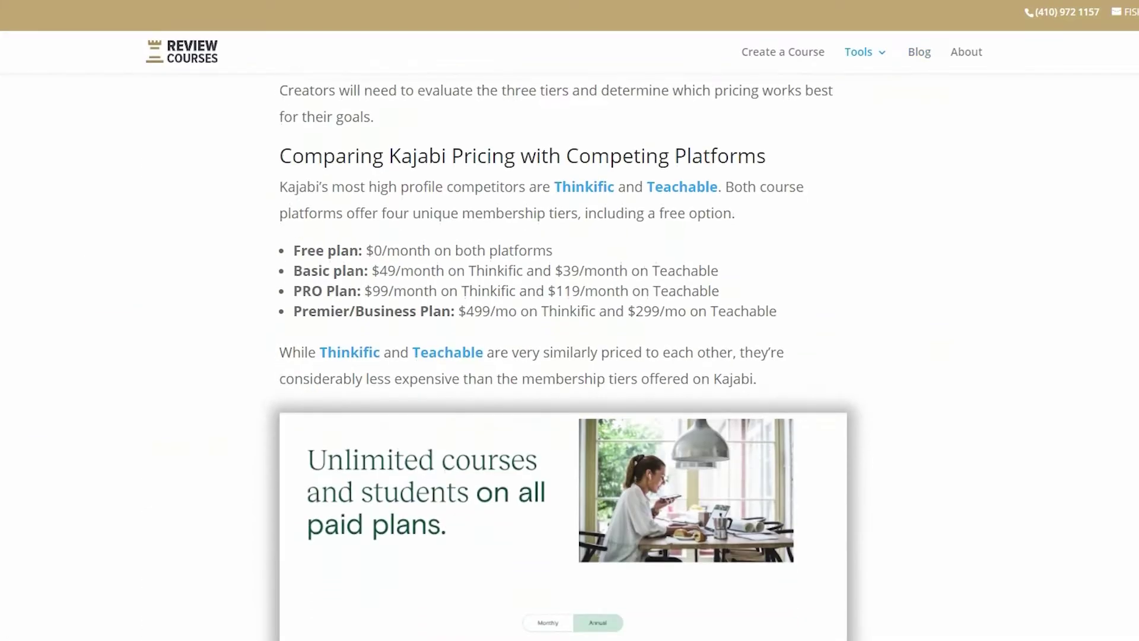
pyautogui.scroll(-10, 564, 356)
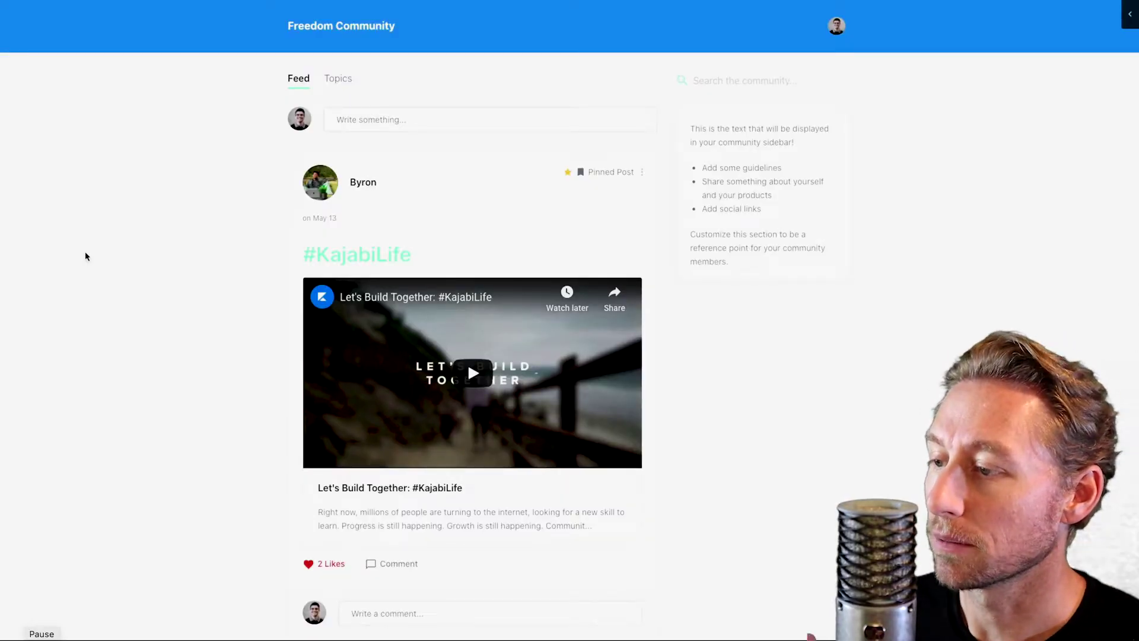
# Step: Scroll down the Freedom Community feed to view its example posts
pyautogui.scroll(-4, 223, 394)
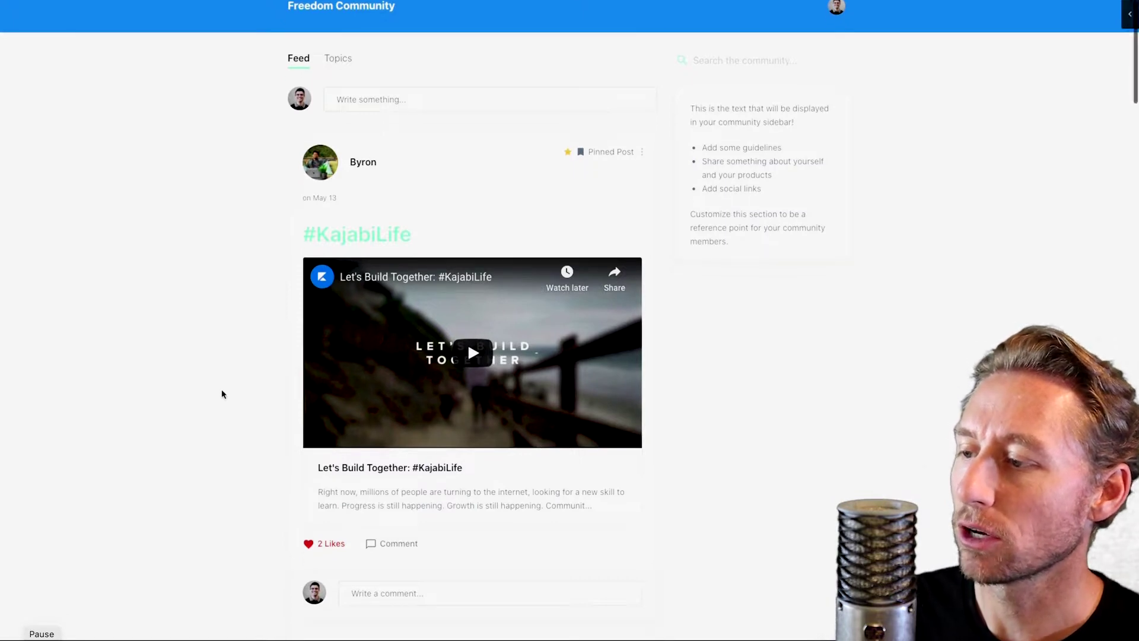
pyautogui.scroll(-10, 350, 321)
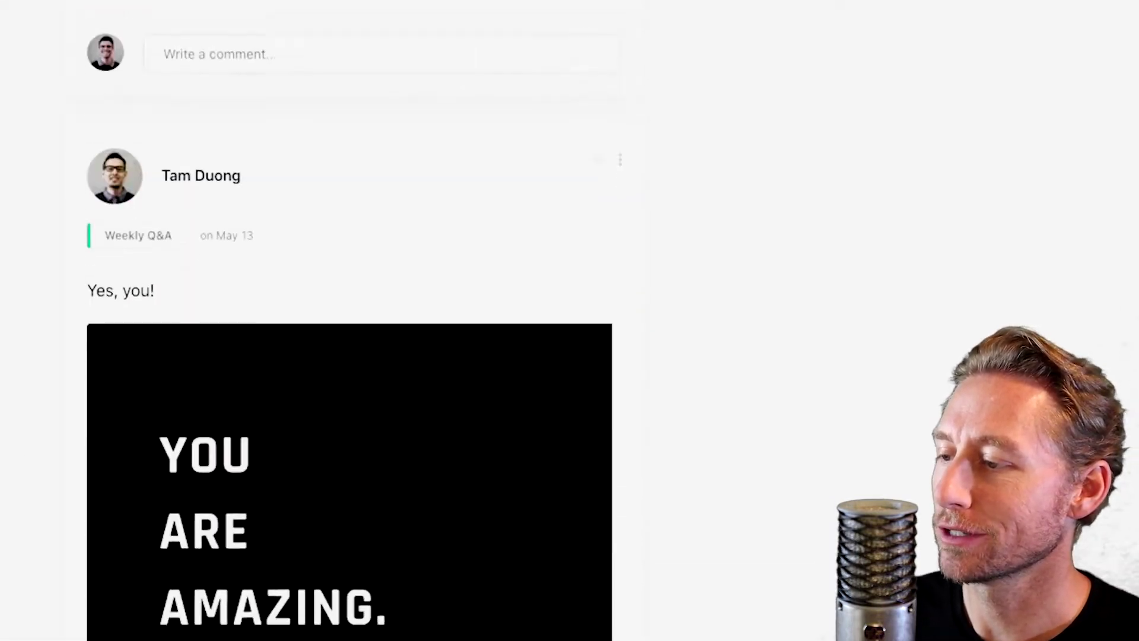
pyautogui.scroll(-10, 350, 320)
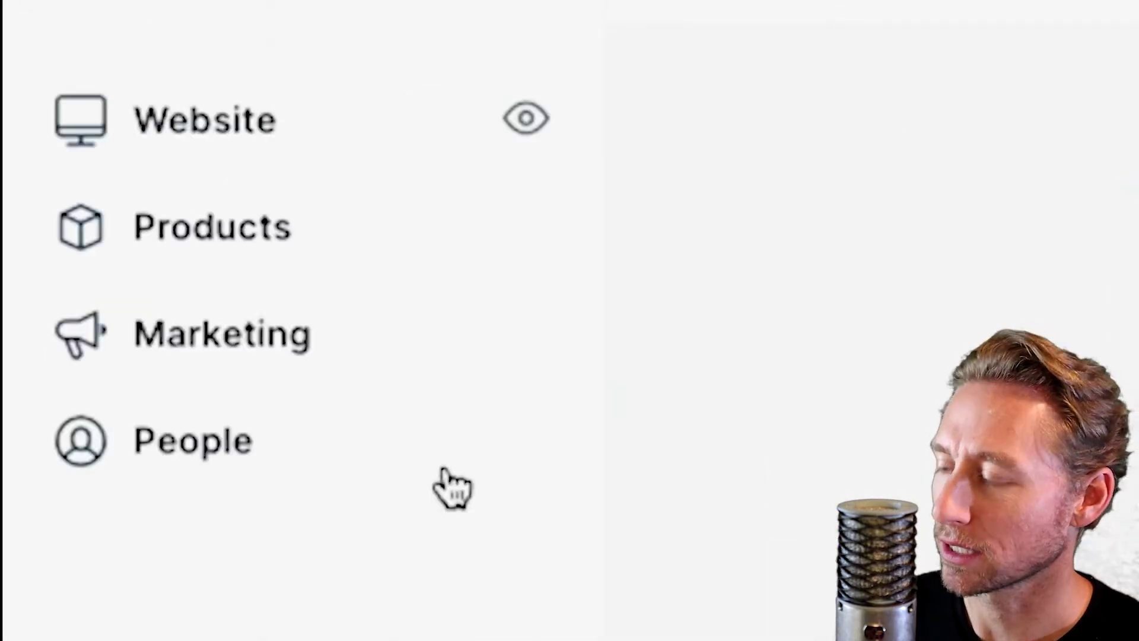
# Step: Create a Community product with its default title and view new members for Last 30 Days
pyautogui.click(202, 229)
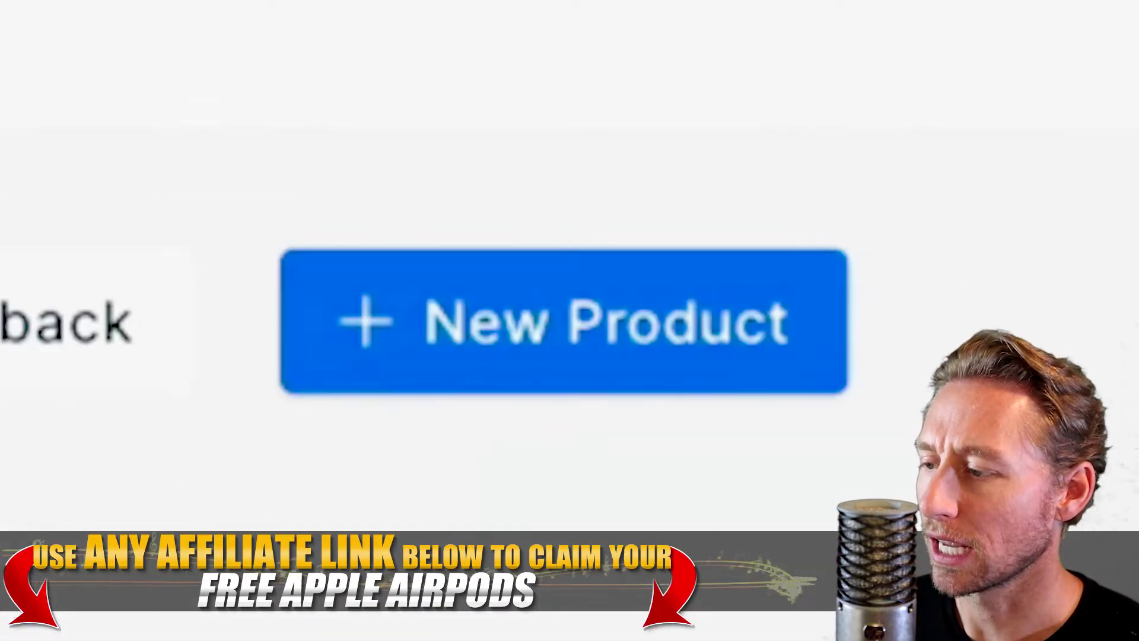
pyautogui.click(451, 321)
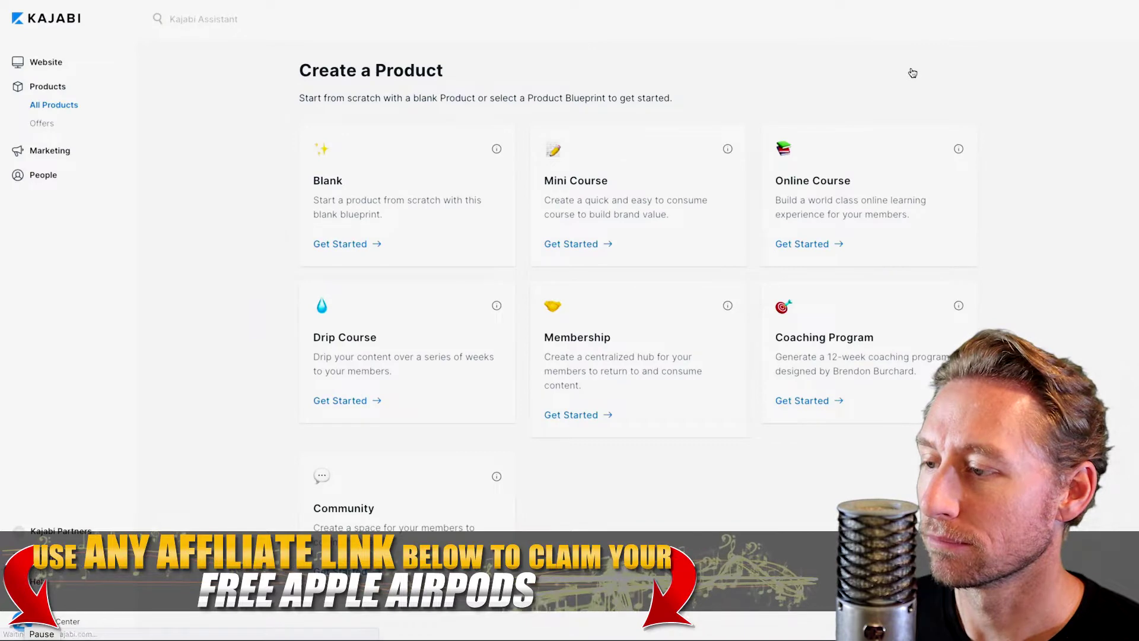
pyautogui.click(342, 572)
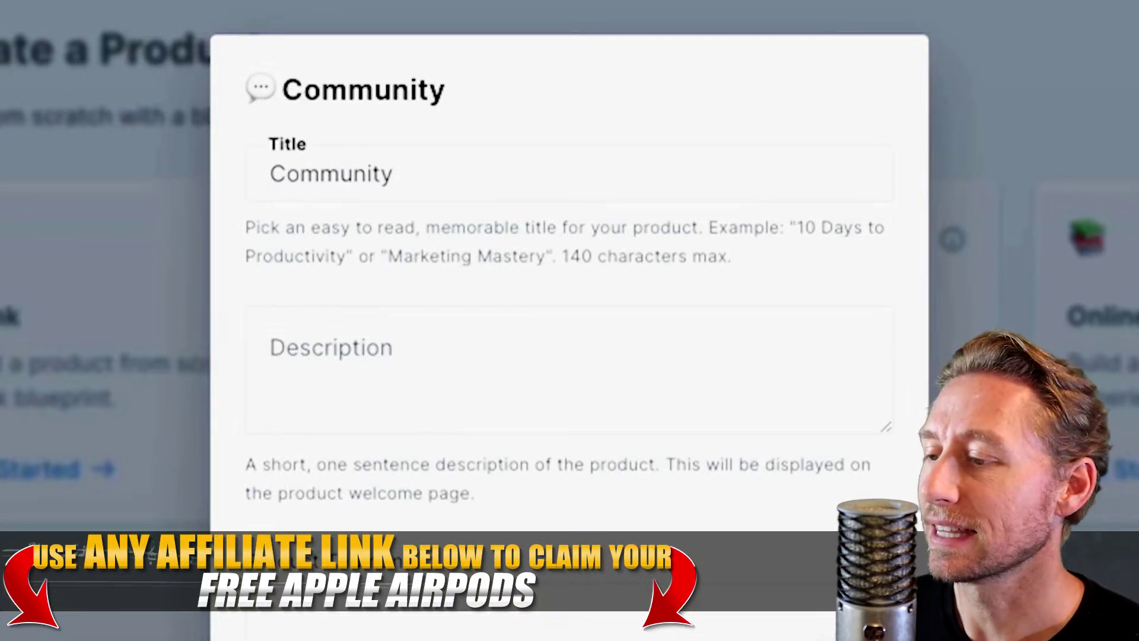
pyautogui.scroll(-10, 817, 403)
pyautogui.click(817, 404)
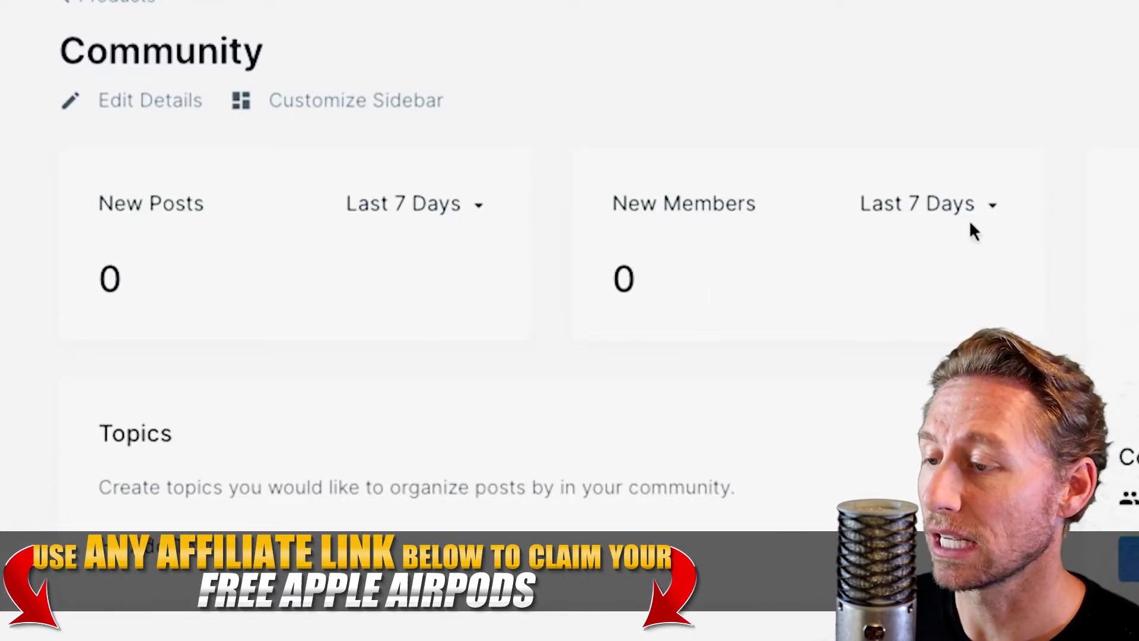
pyautogui.click(993, 213)
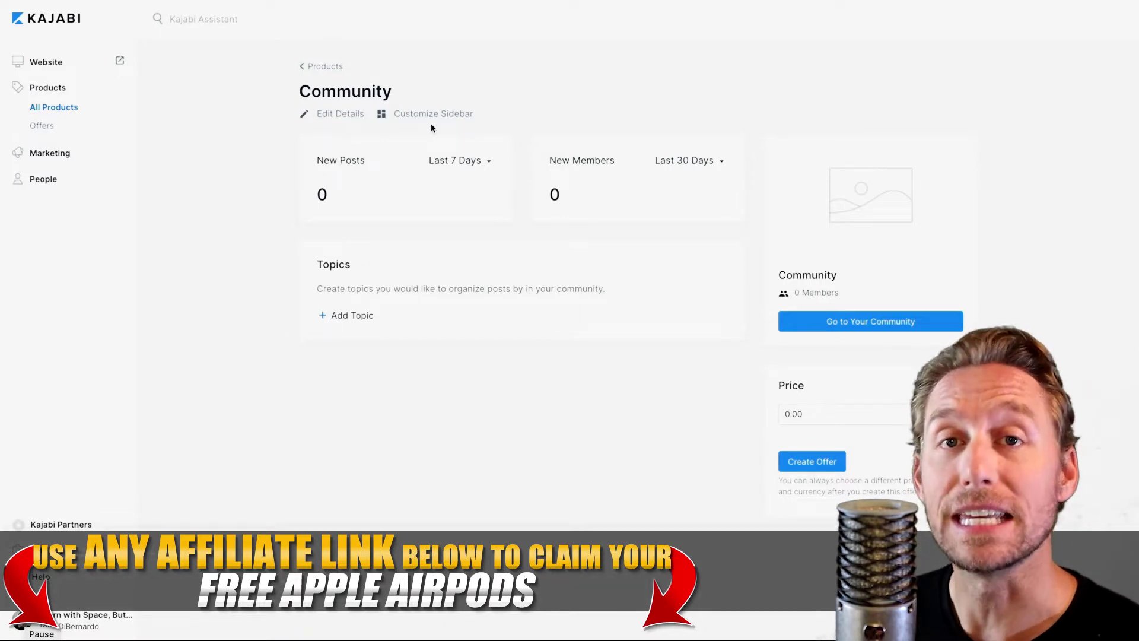
# Step: Set the Community product's navbar to Main Menu in its details and save
pyautogui.click(349, 121)
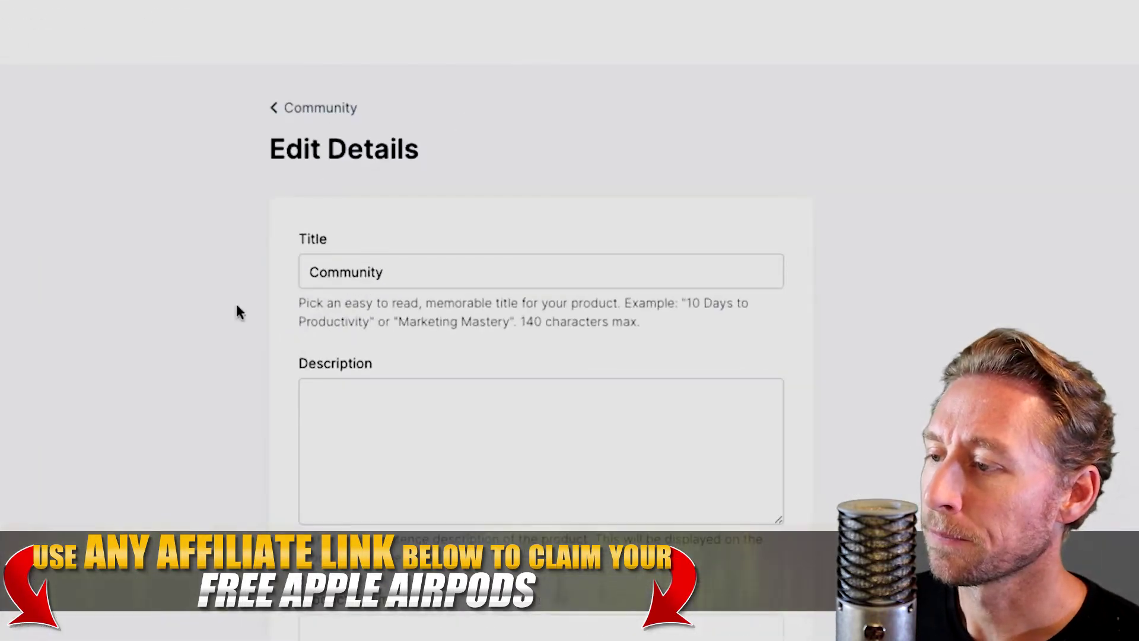
pyautogui.scroll(-6, 255, 401)
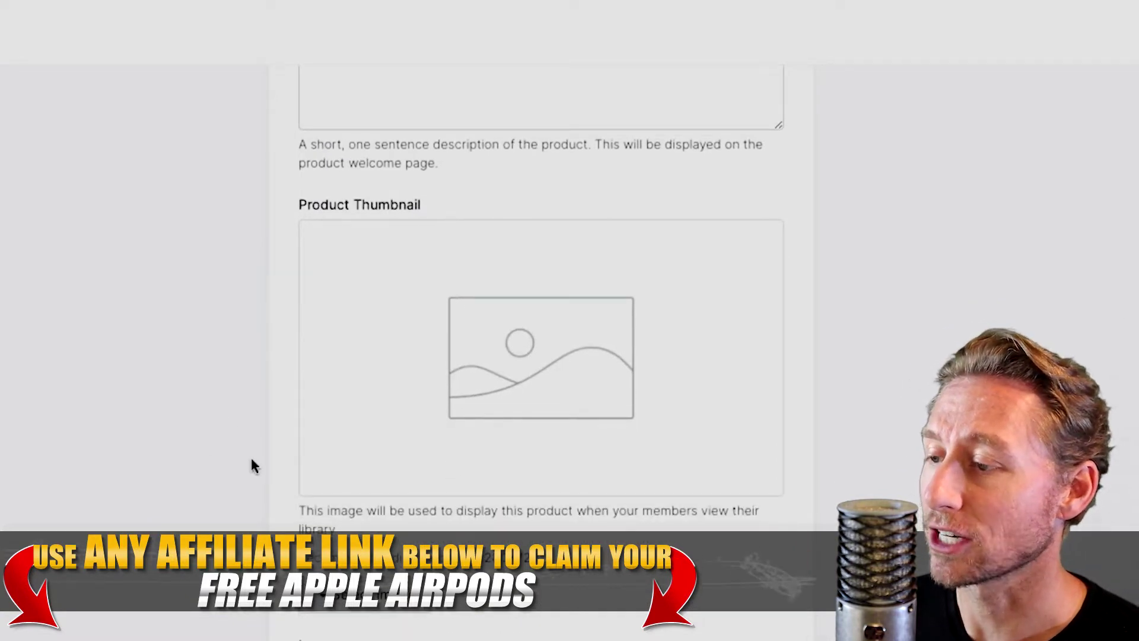
pyautogui.scroll(-5, 252, 459)
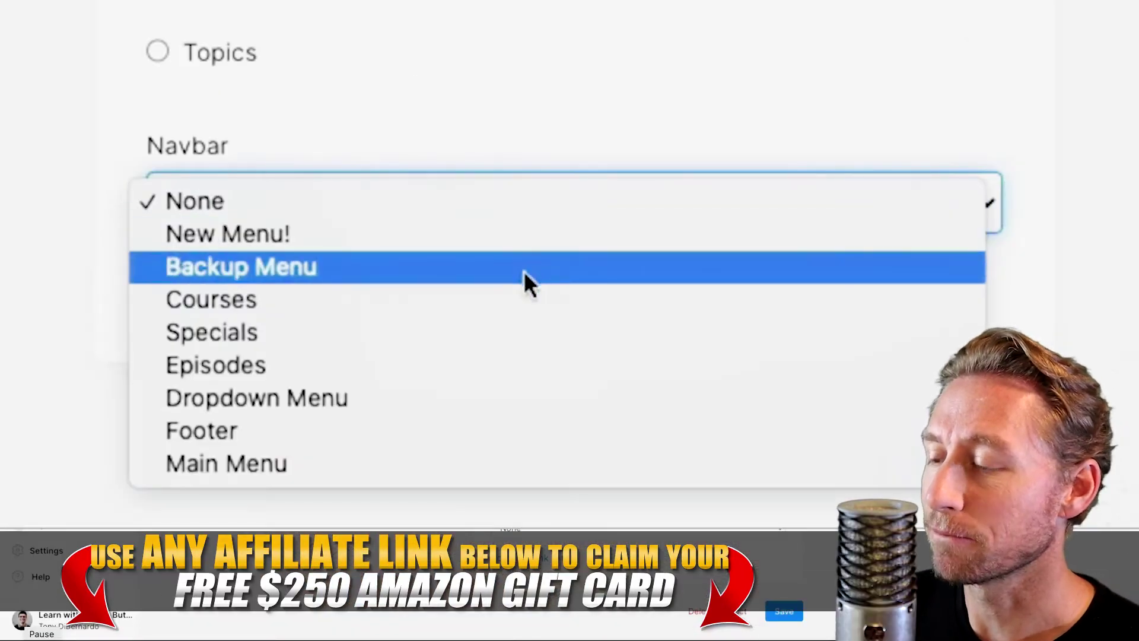
pyautogui.click(517, 463)
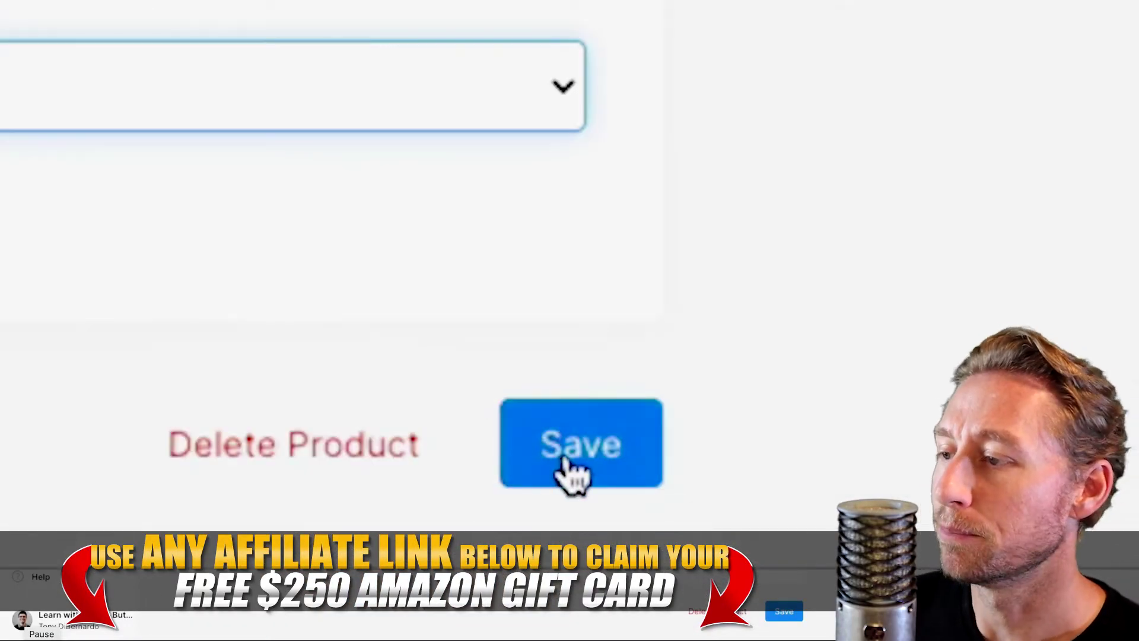
pyautogui.click(572, 472)
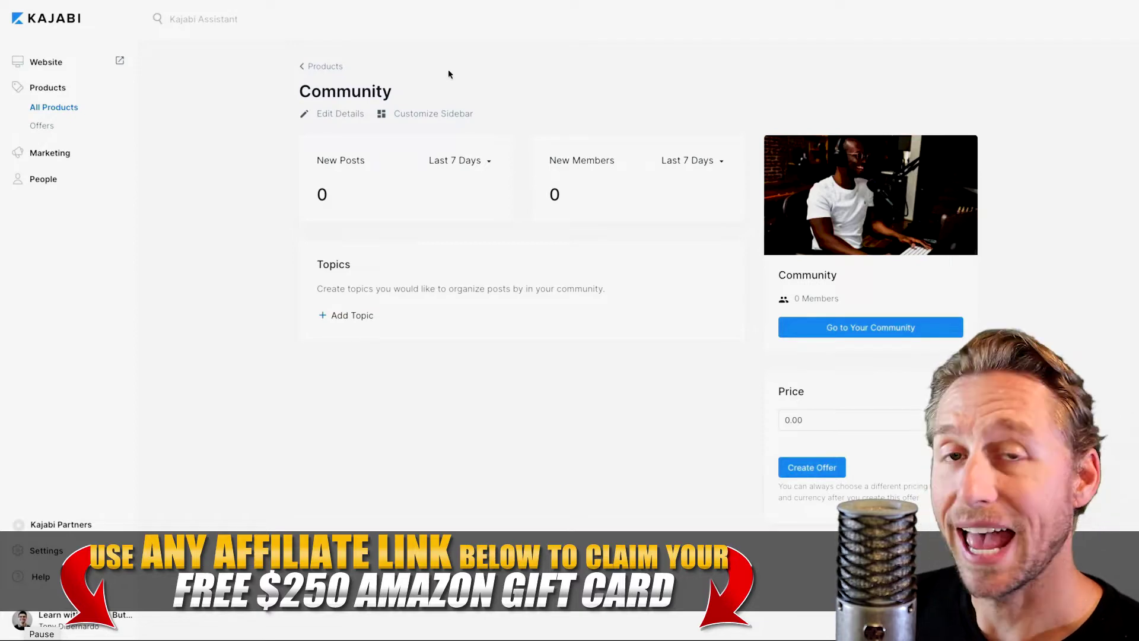
# Step: Add a community topic titled Weekly Q&A
pyautogui.click(343, 316)
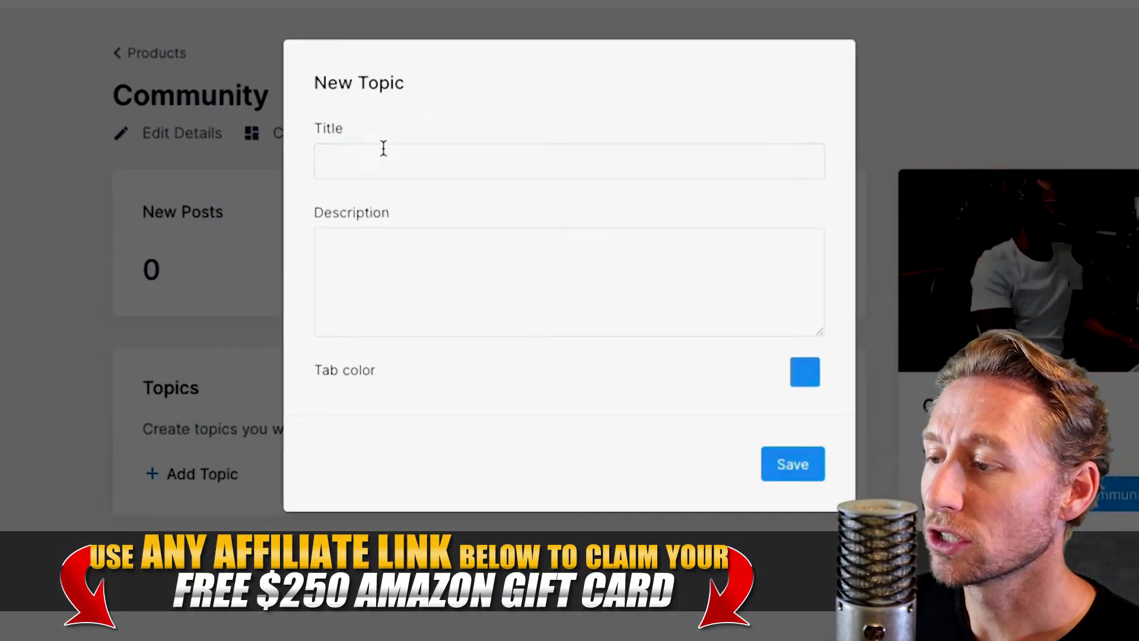
pyautogui.click(459, 124)
pyautogui.click(389, 207)
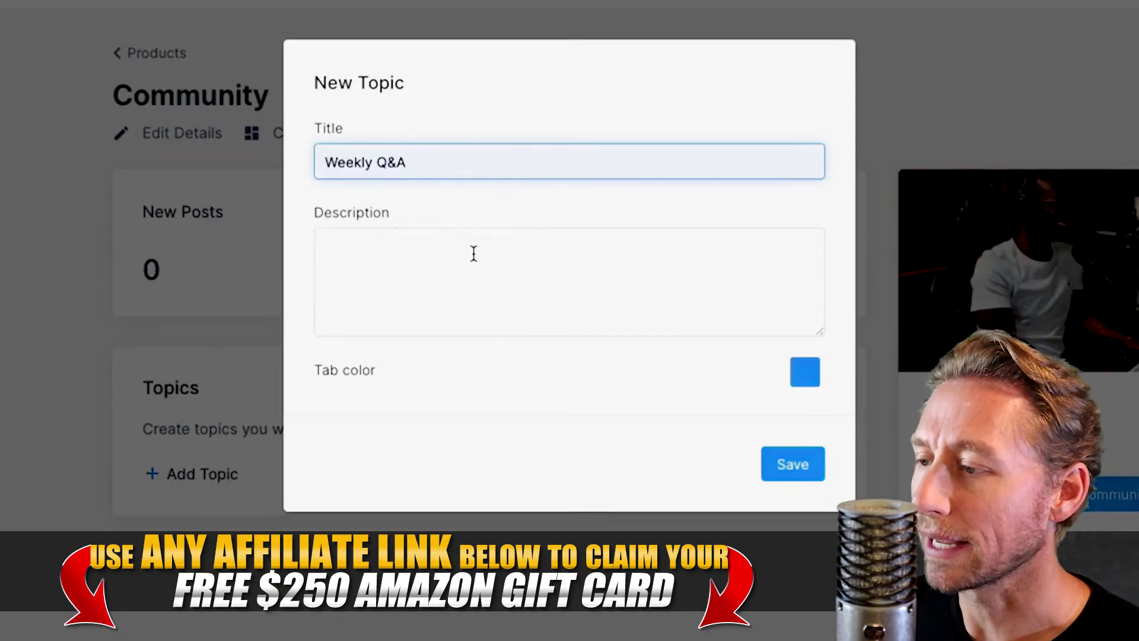
pyautogui.click(792, 471)
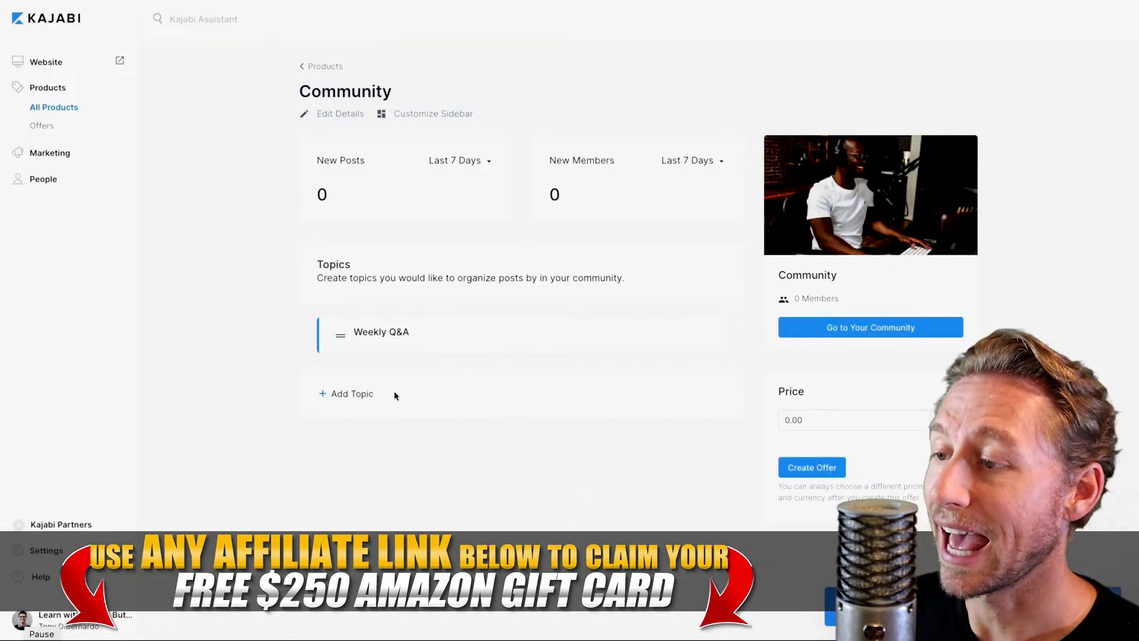
# Step: Add an Announcements topic with a green tab colour
pyautogui.click(358, 397)
pyautogui.click(464, 138)
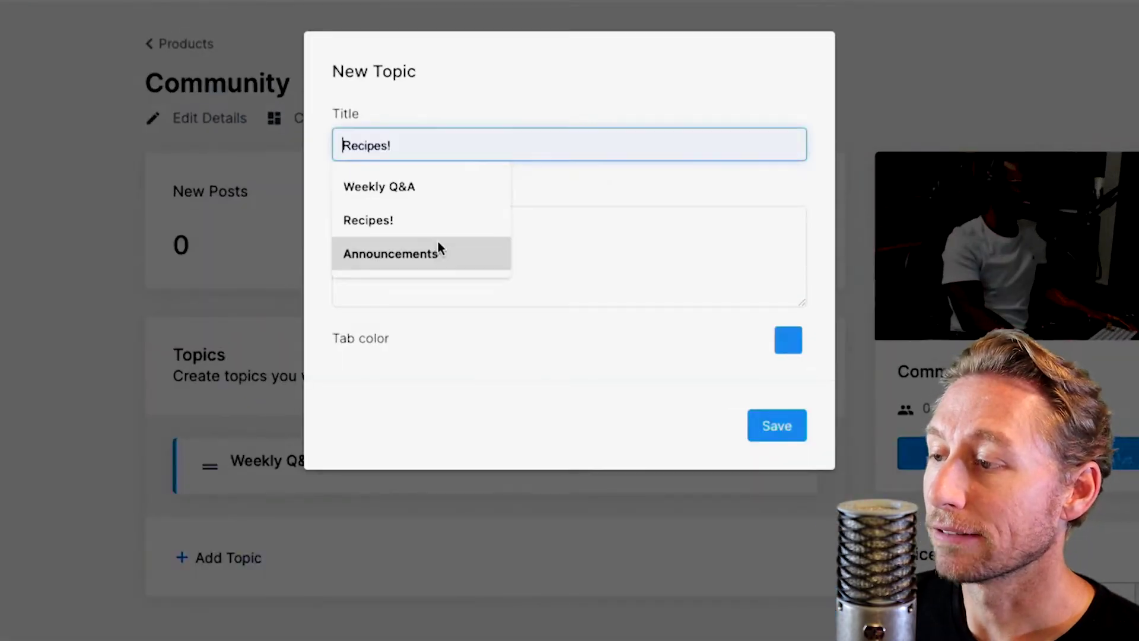
pyautogui.click(437, 243)
pyautogui.click(788, 346)
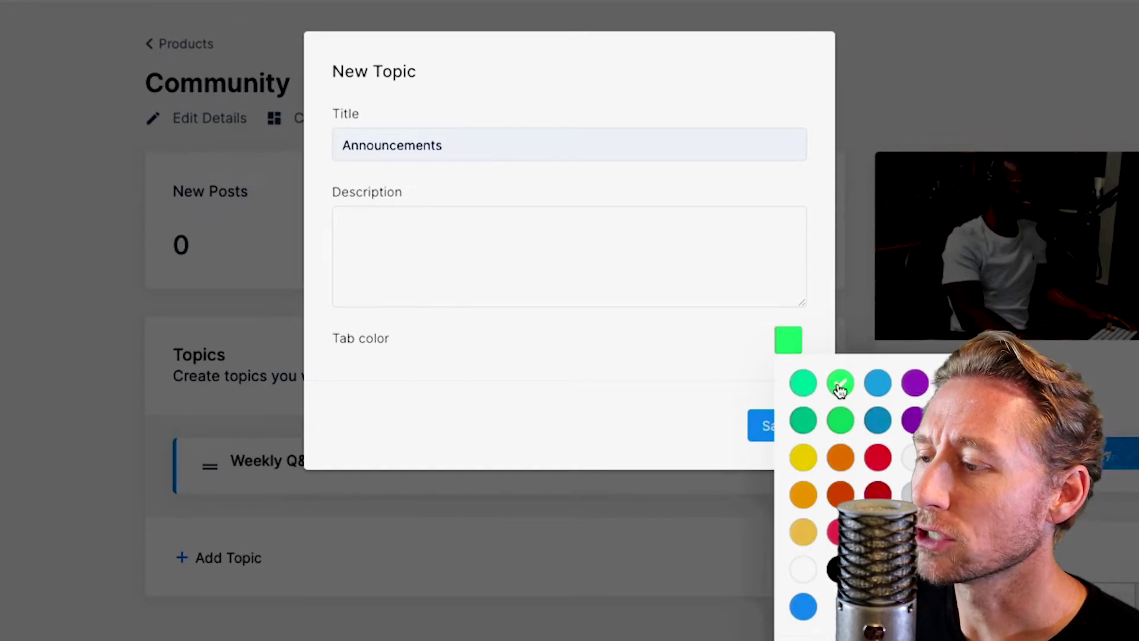
pyautogui.click(661, 419)
pyautogui.click(771, 426)
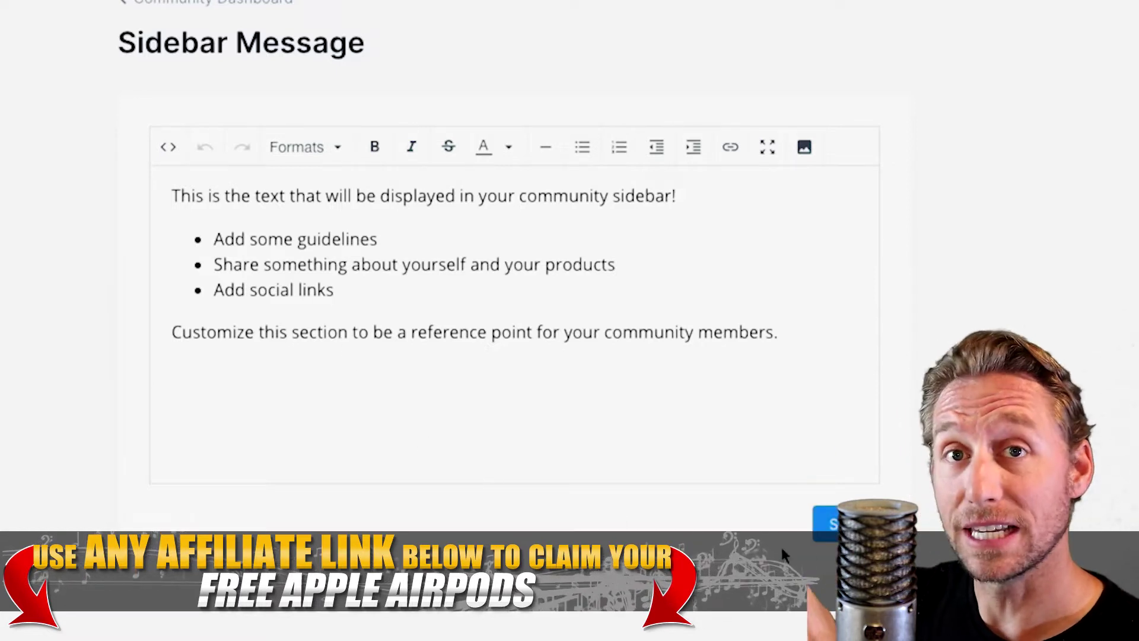
# Step: Save the default sidebar message and view the community as members see it
pyautogui.click(818, 369)
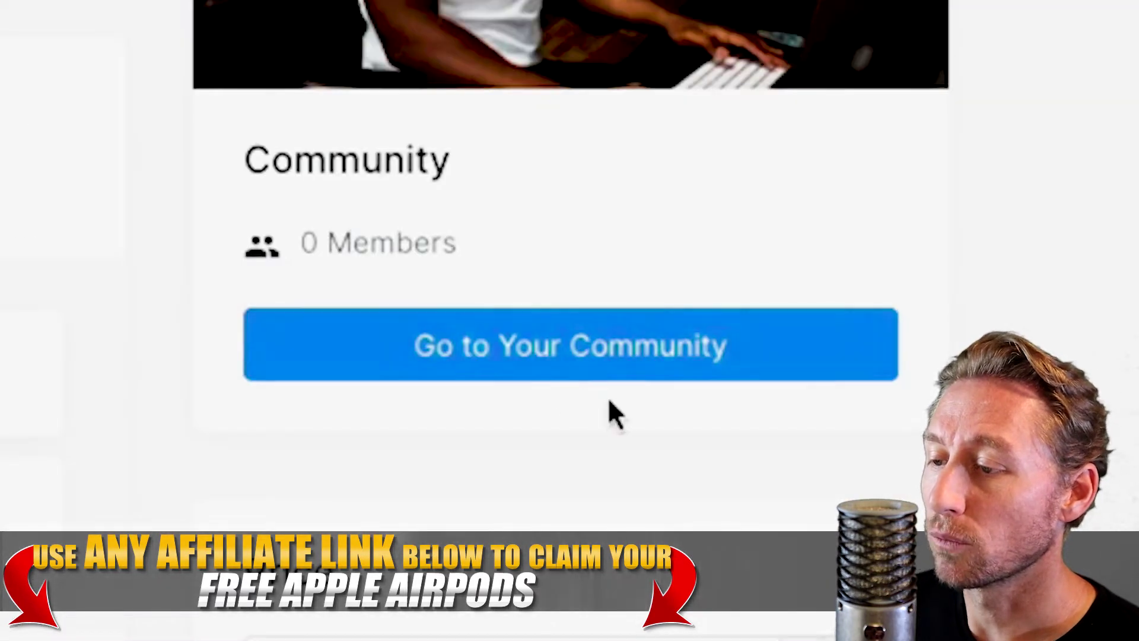
pyautogui.click(715, 379)
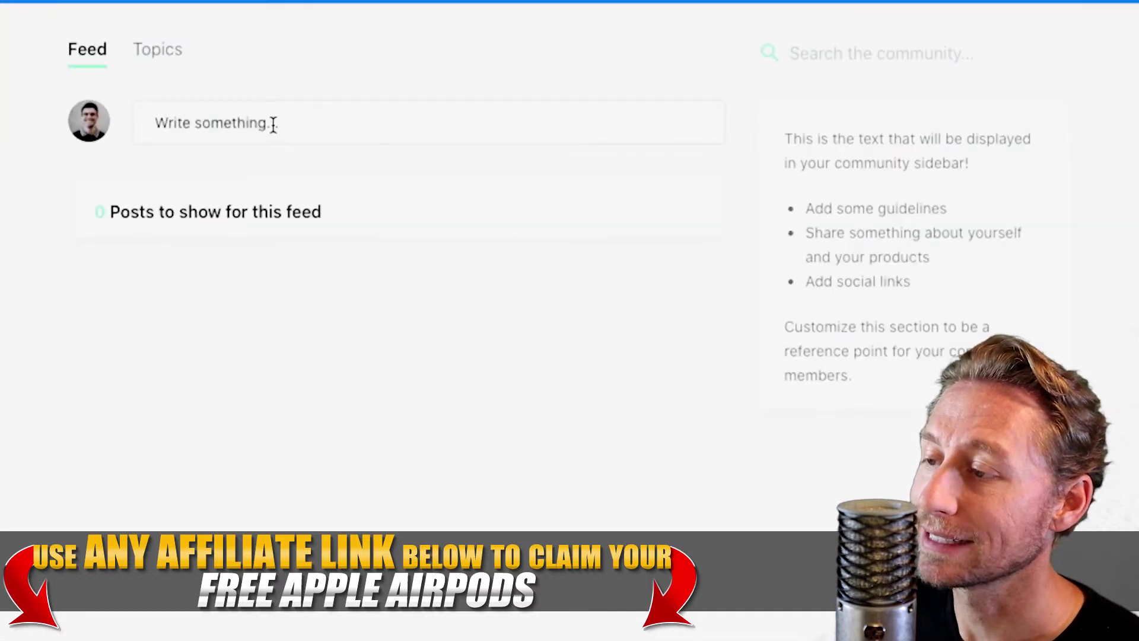
# Step: Post 'This is my first post!' under the Announcements topic
pyautogui.click(273, 123)
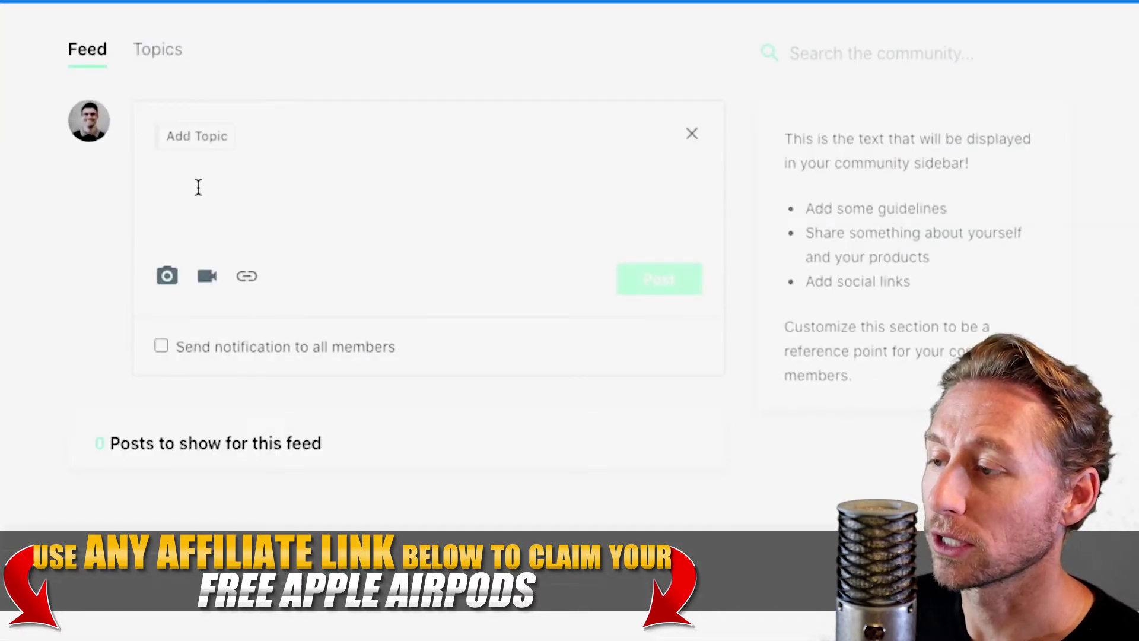
pyautogui.write('This is my first post!')
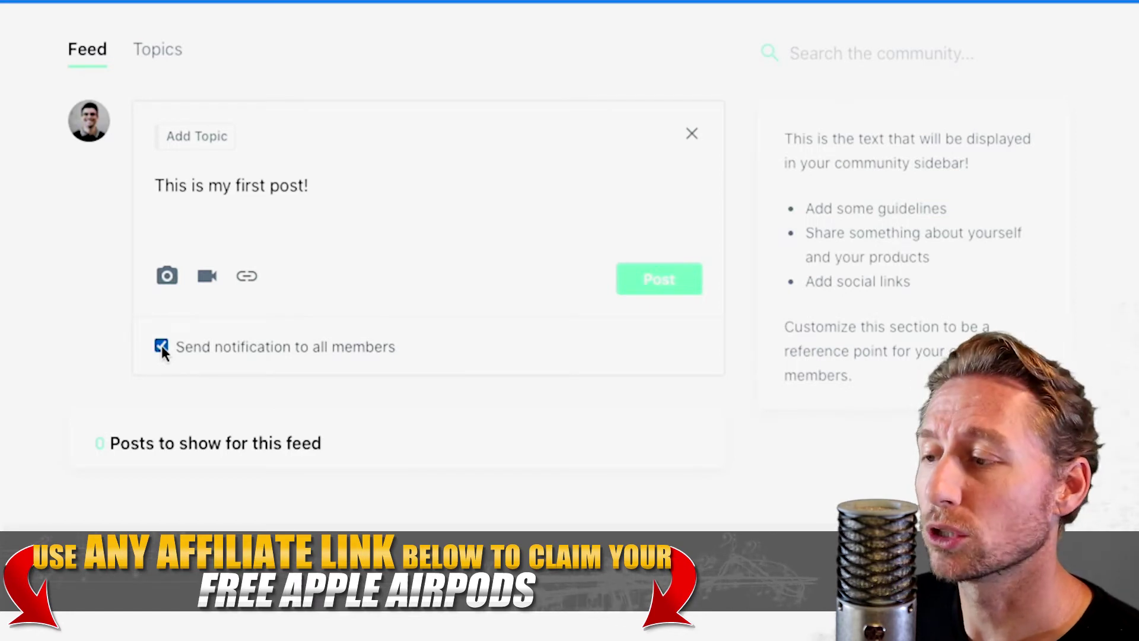
pyautogui.click(228, 142)
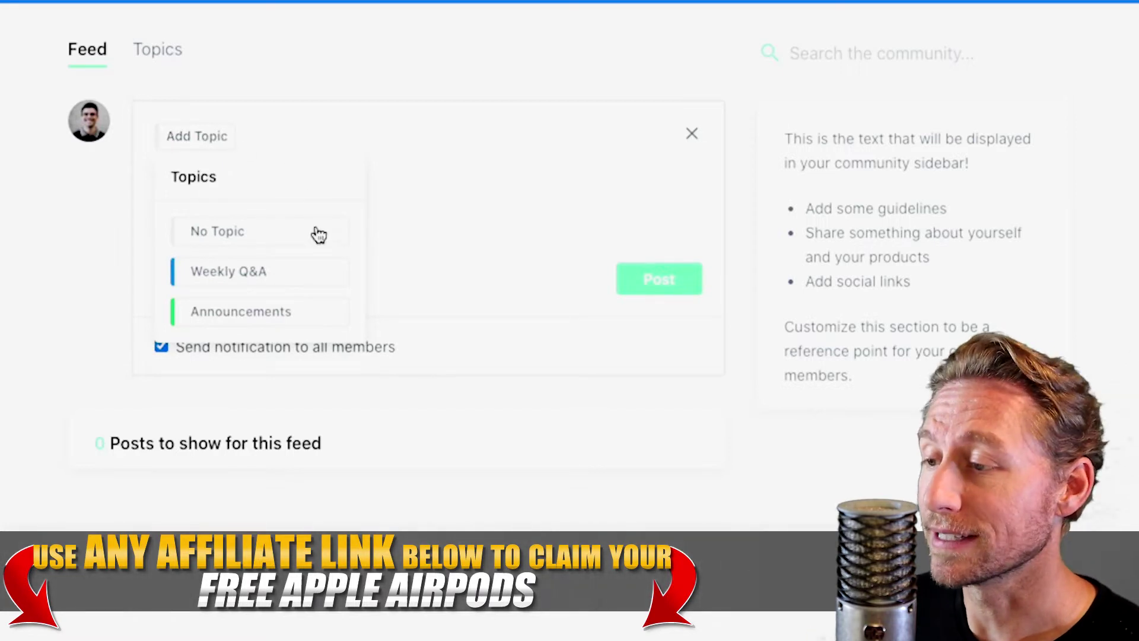
pyautogui.click(324, 311)
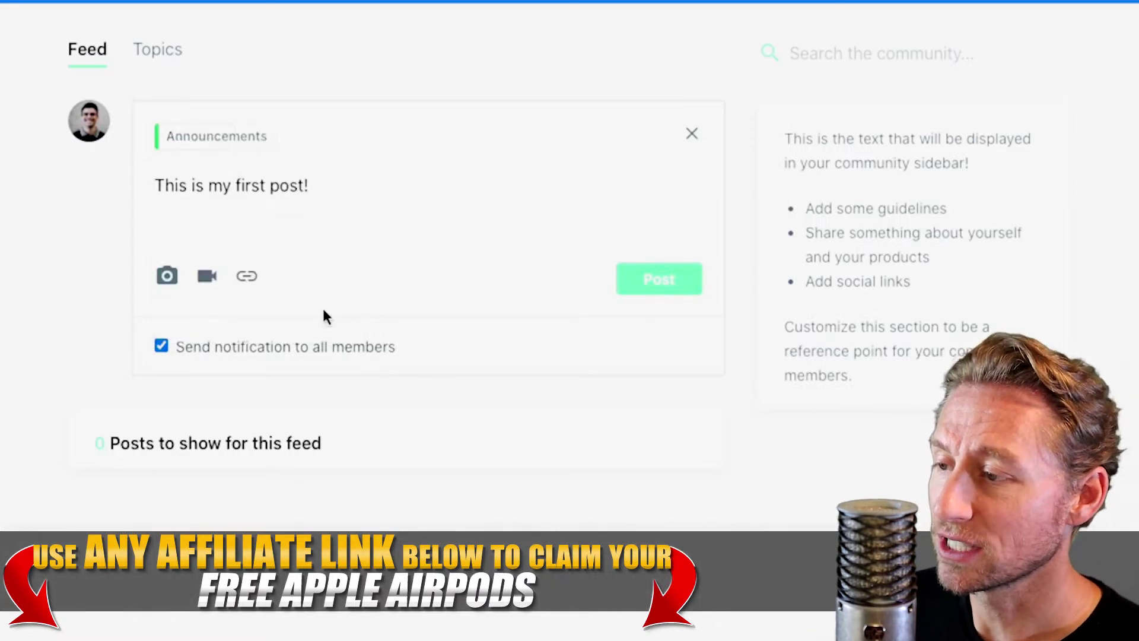
pyautogui.click(676, 284)
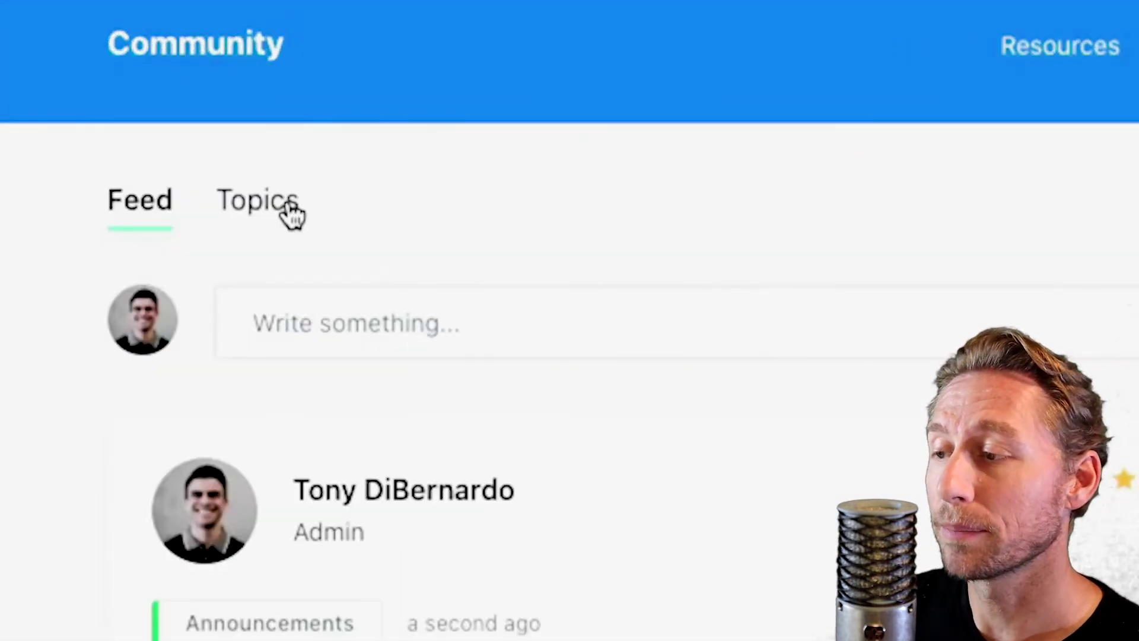
pyautogui.click(348, 109)
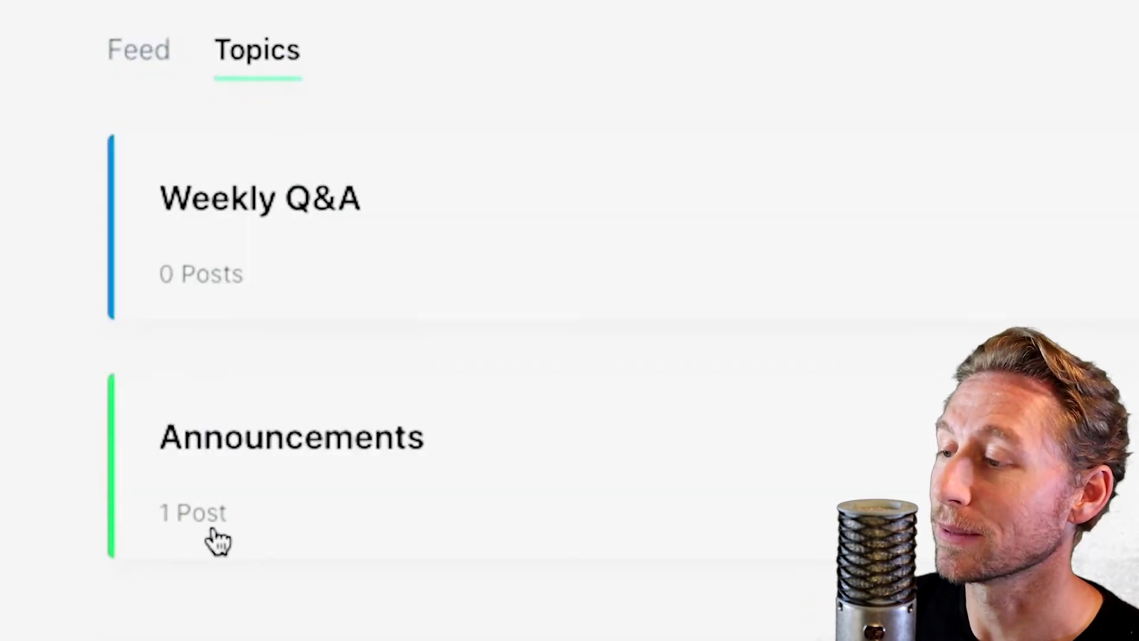
pyautogui.click(215, 534)
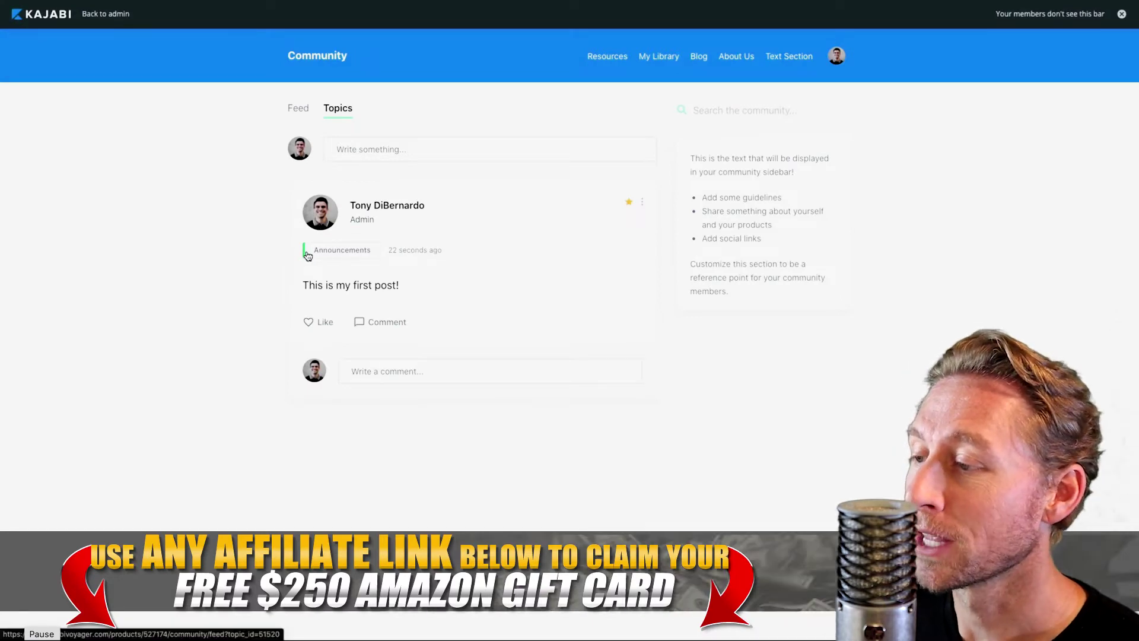
pyautogui.click(306, 111)
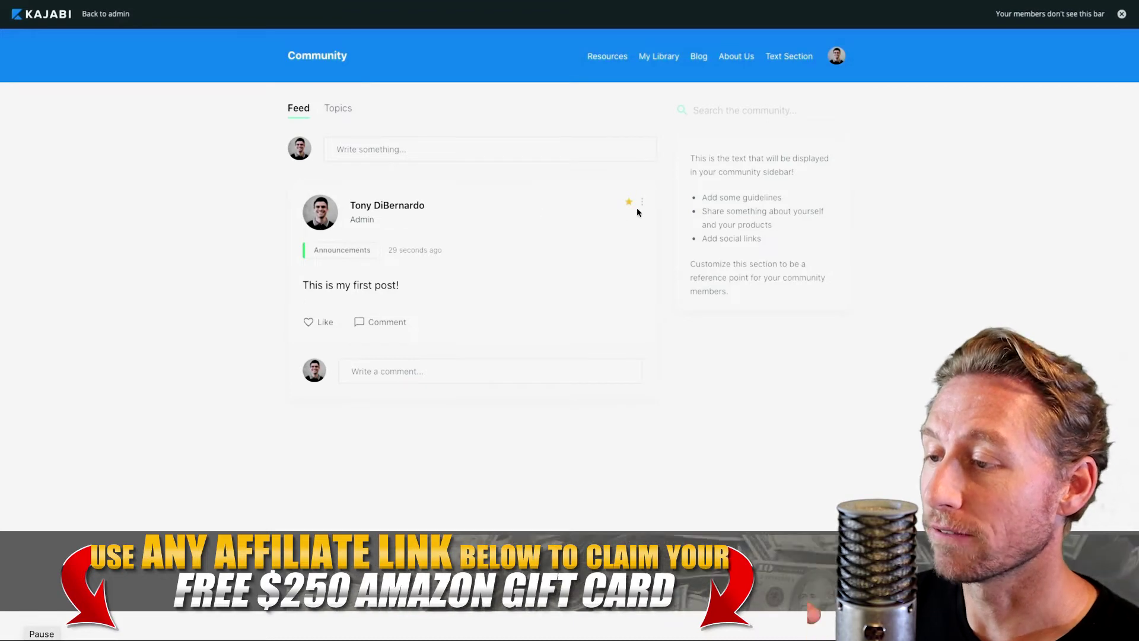
# Step: Pin 'This is my first post!' to the top of the feed and confirm it's pinned
pyautogui.click(642, 203)
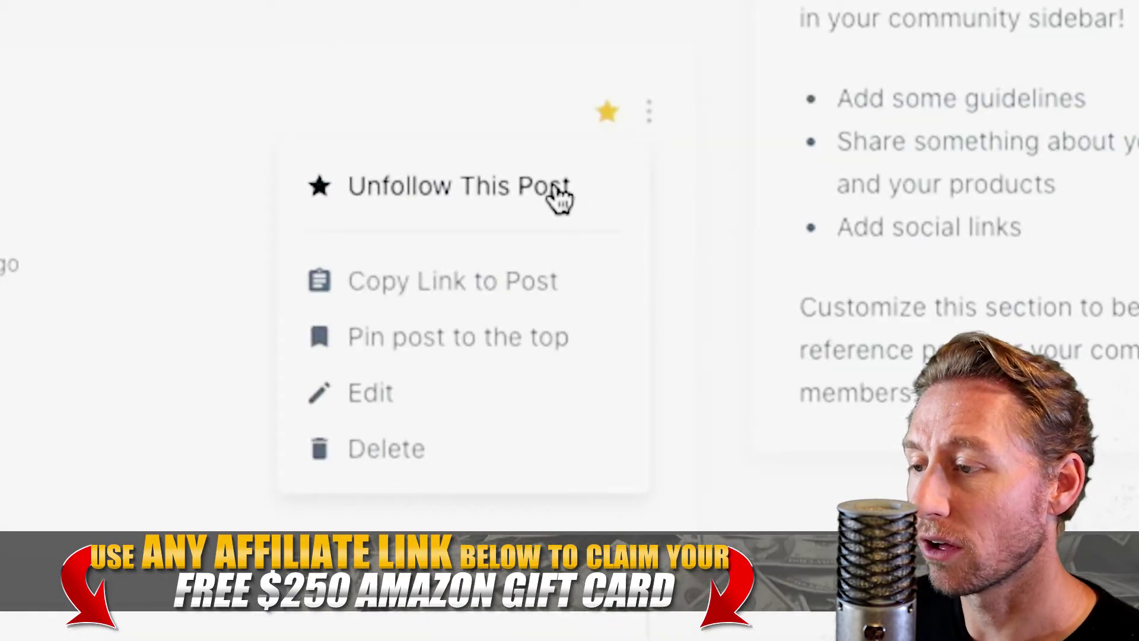
pyautogui.click(560, 350)
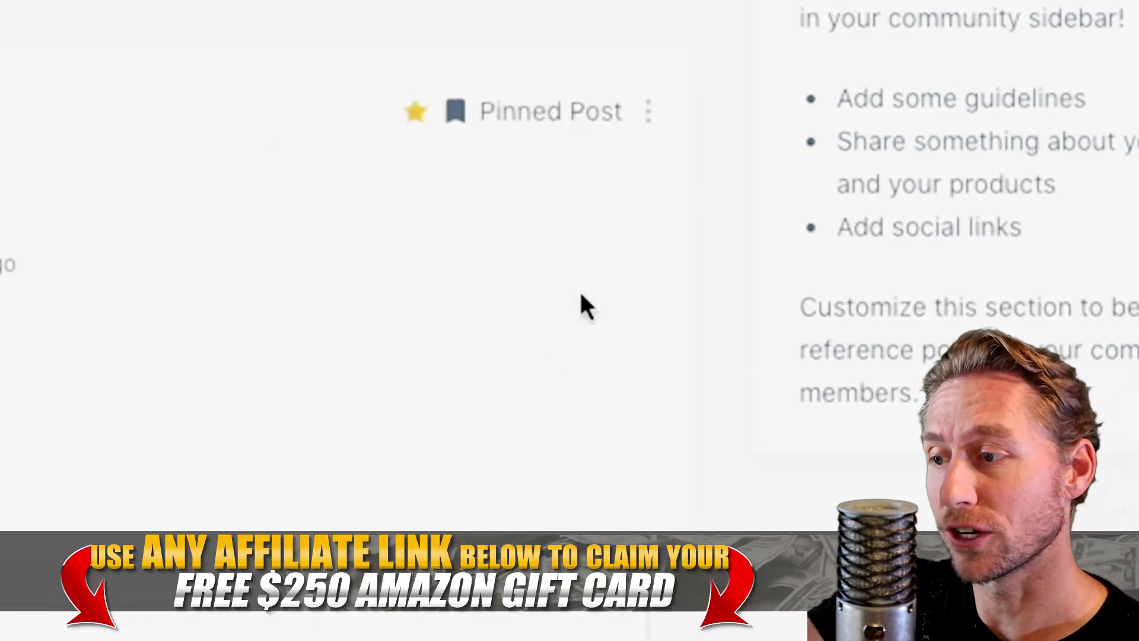
pyautogui.click(649, 112)
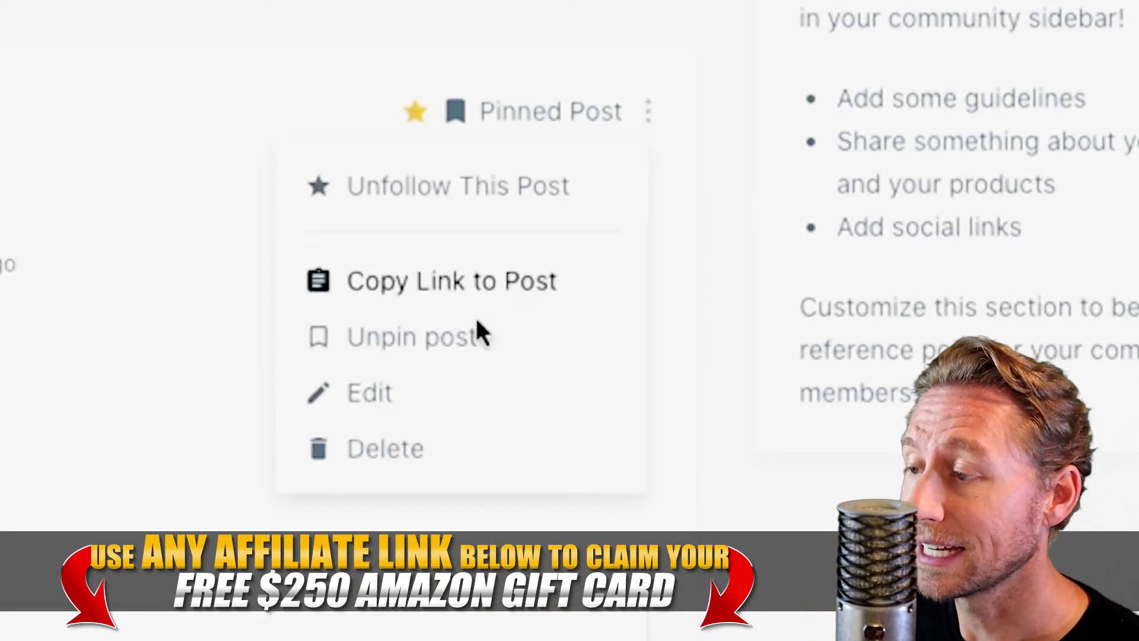
pyautogui.click(559, 504)
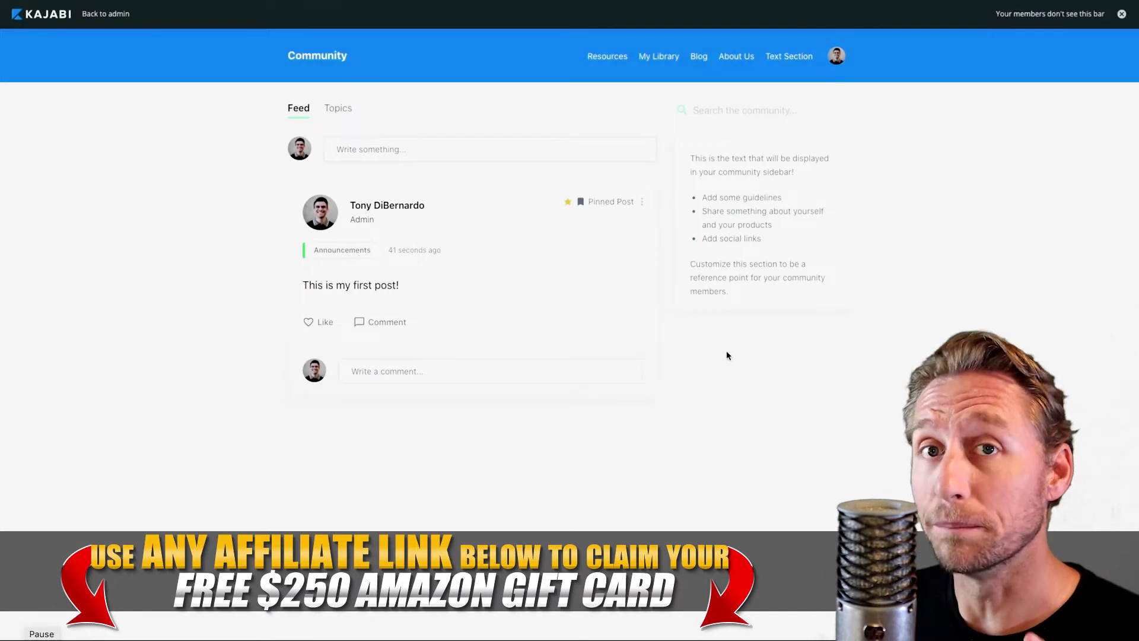